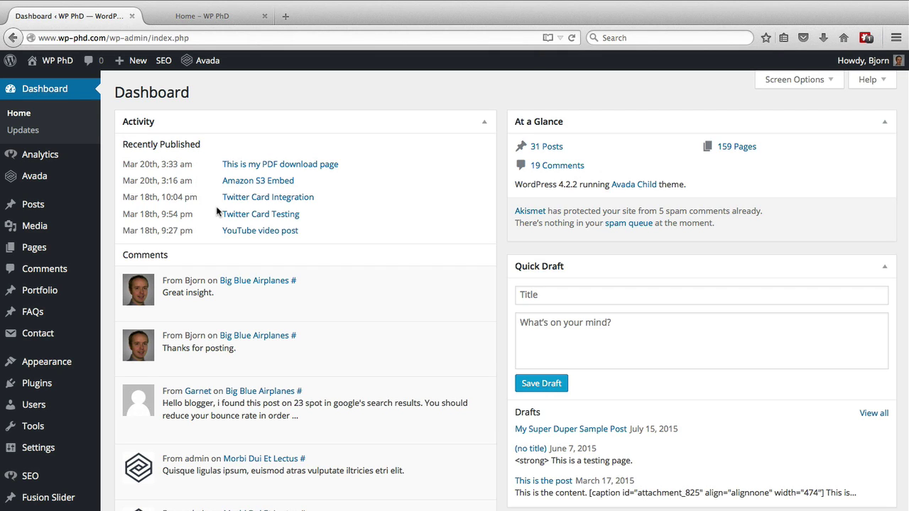
Step: Reload the live site's front page and scroll through its latest blog posts listing
left_click(216, 16)
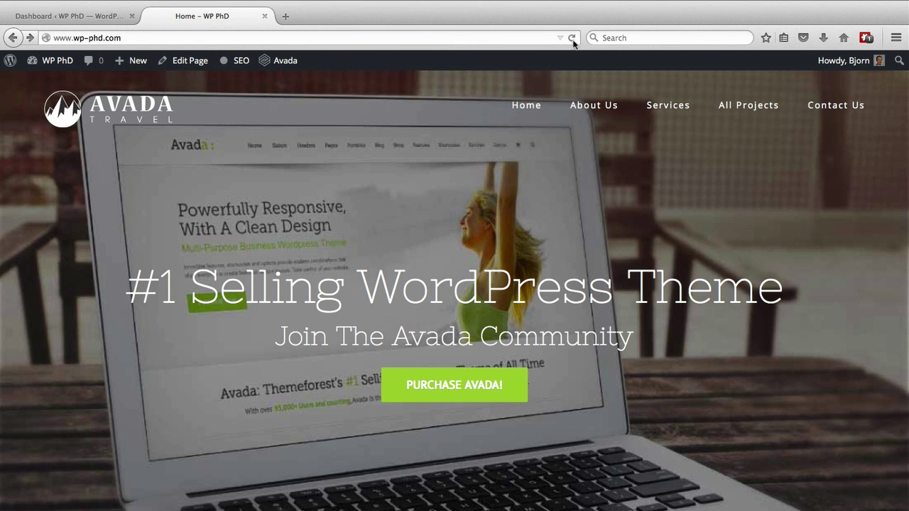
left_click(572, 36)
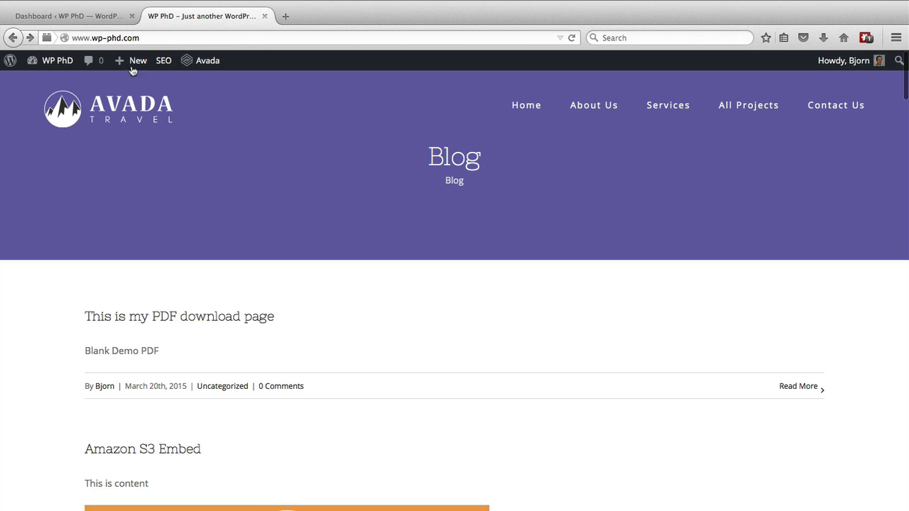
scroll(70, 245, "down", 3)
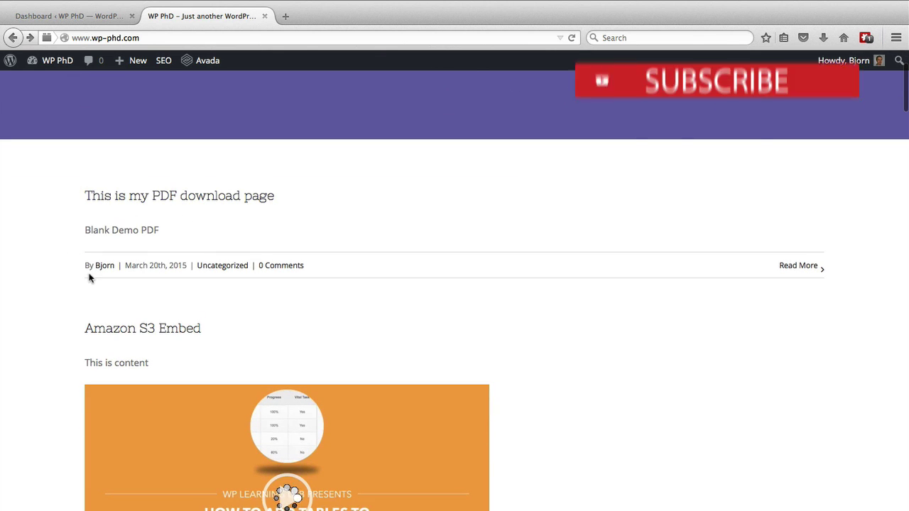
scroll(89, 276, "down", 2)
scroll(88, 278, "down", 8)
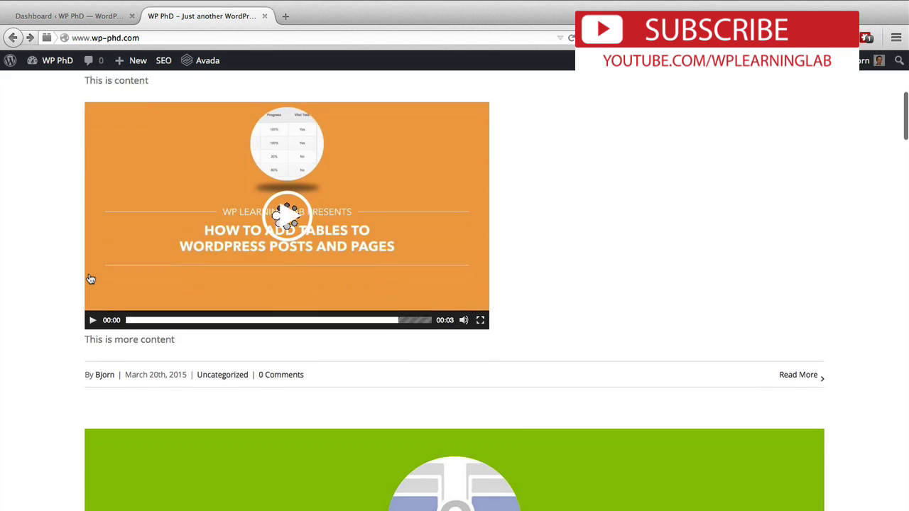
scroll(89, 278, "down", 15)
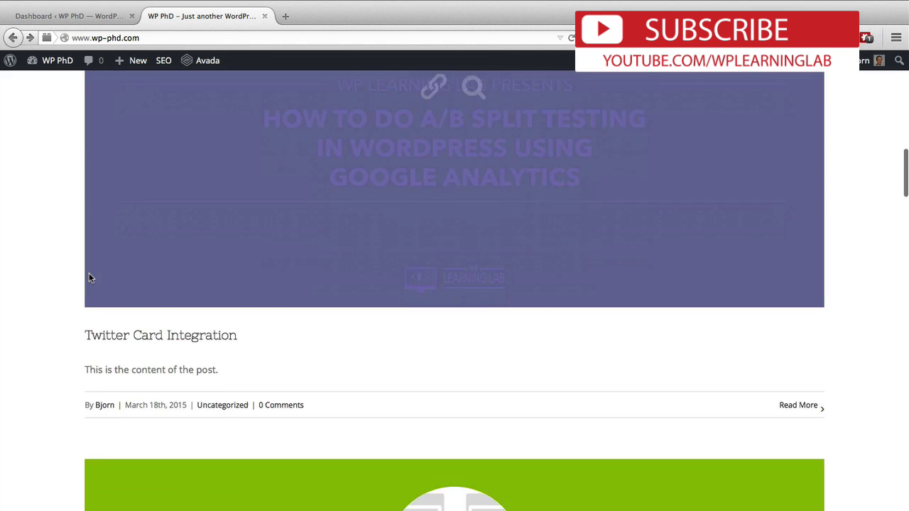
scroll(44, 338, "down", 13)
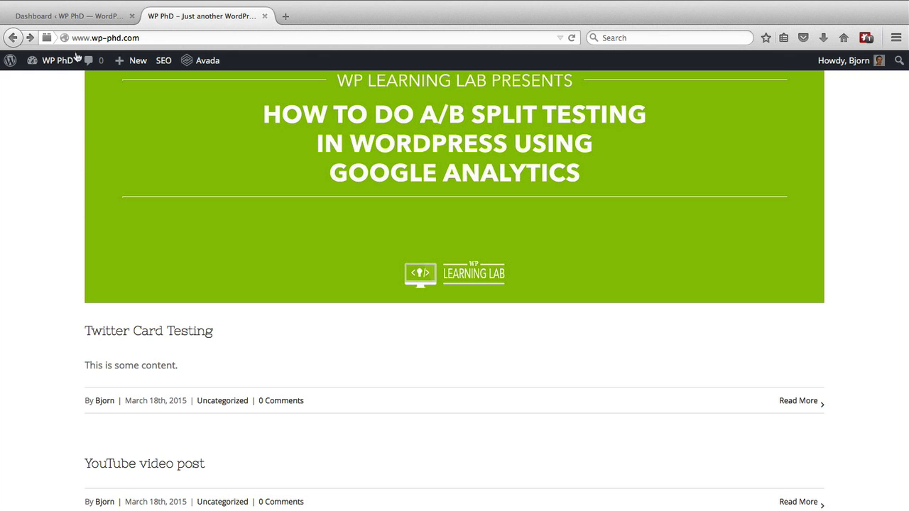
Step: Go from the admin dashboard to Settings > Reading
left_click(73, 19)
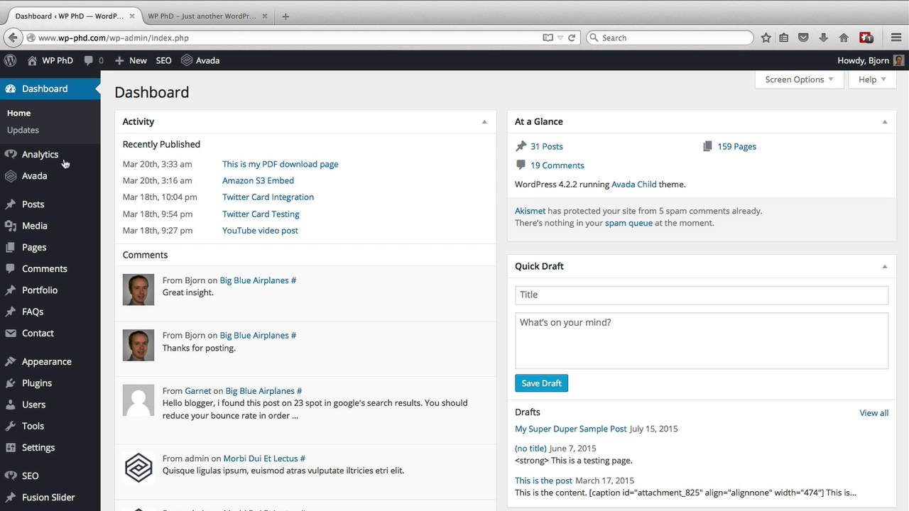
scroll(61, 338, "down", 3)
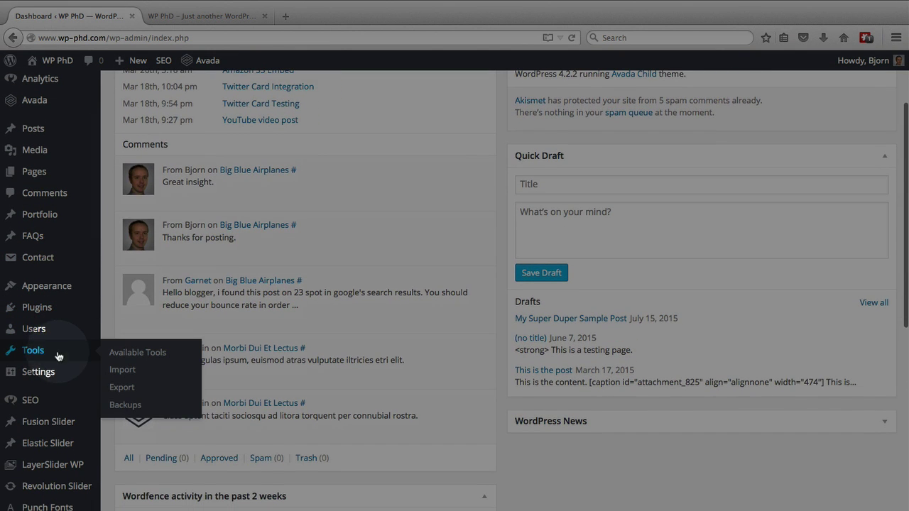
mouse_move(37, 380)
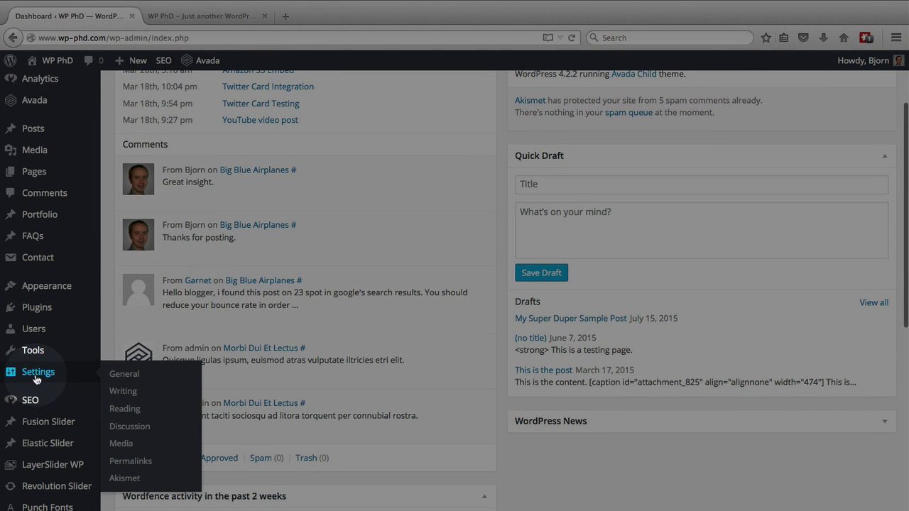
left_click(128, 409)
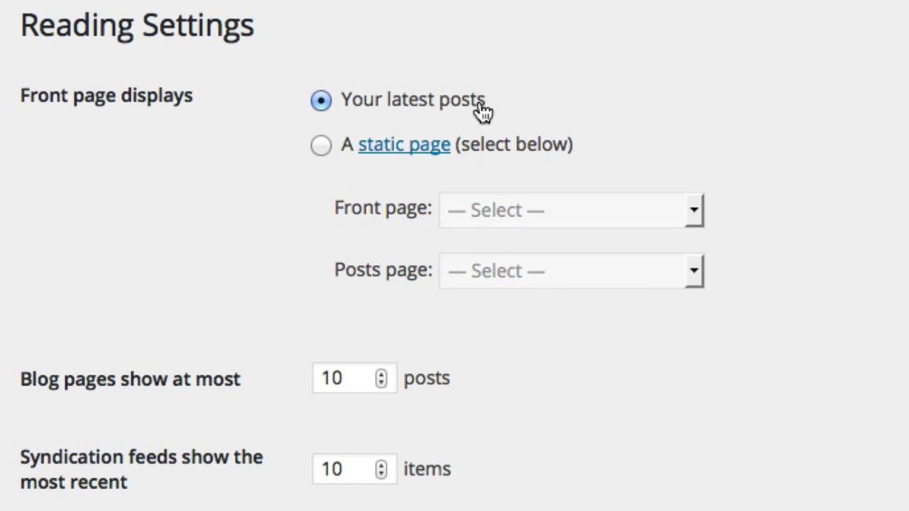
Step: Set the front page to the static page Home, leaving the posts page unset
left_click(321, 147)
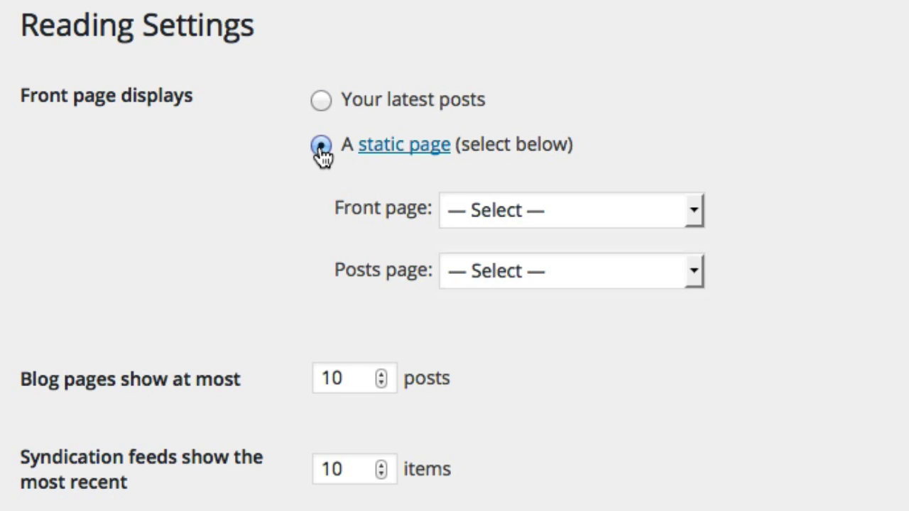
left_click(664, 212)
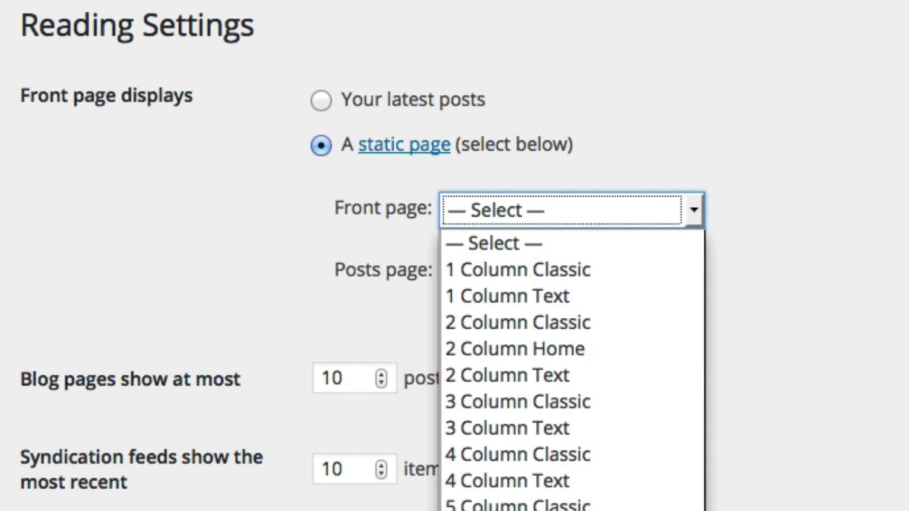
key("h")
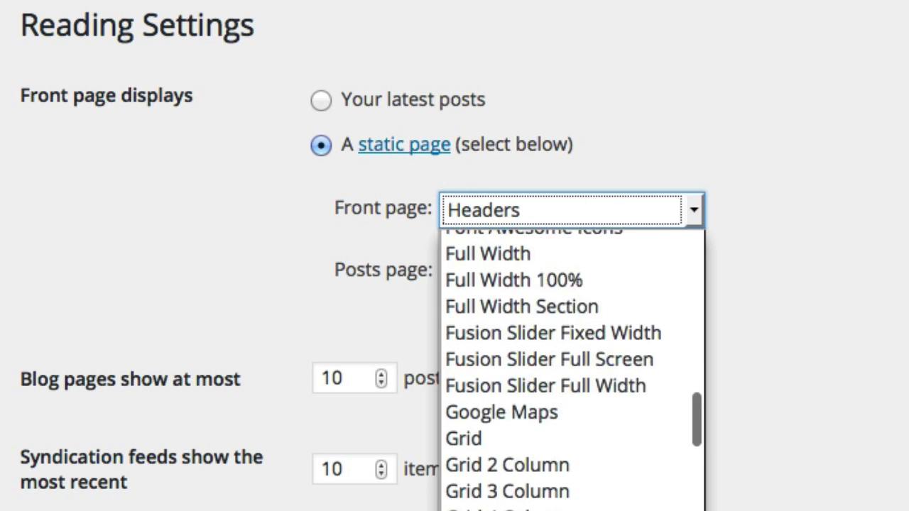
left_click(506, 487)
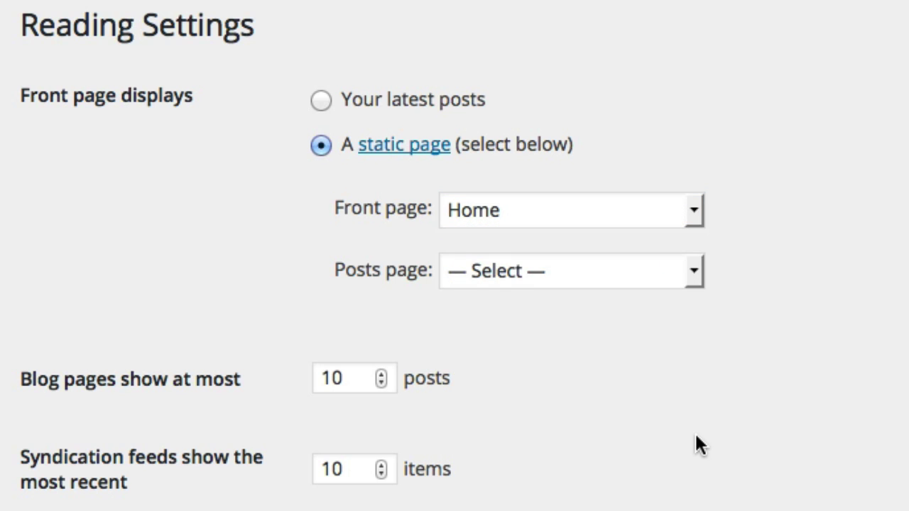
left_click(694, 276)
scroll(587, 490, "down", 2)
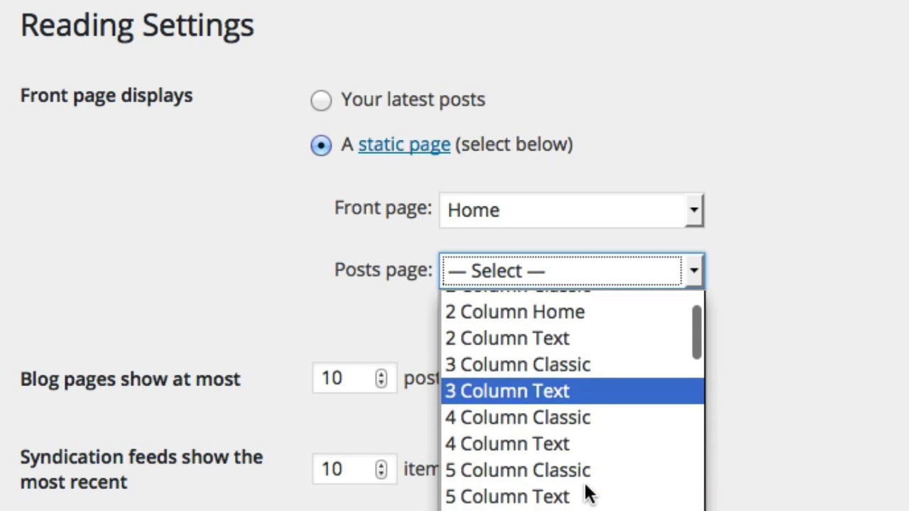
scroll(586, 490, "up", 2)
left_click(749, 373)
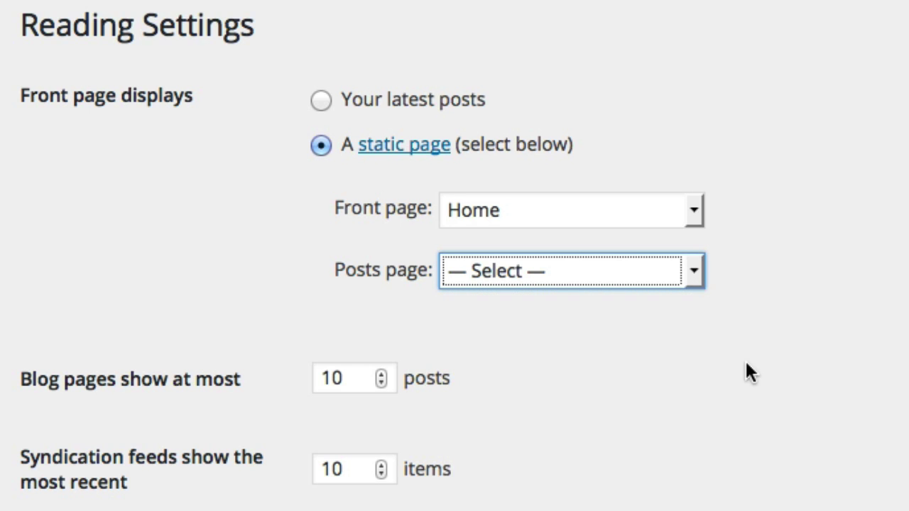
left_click(745, 359)
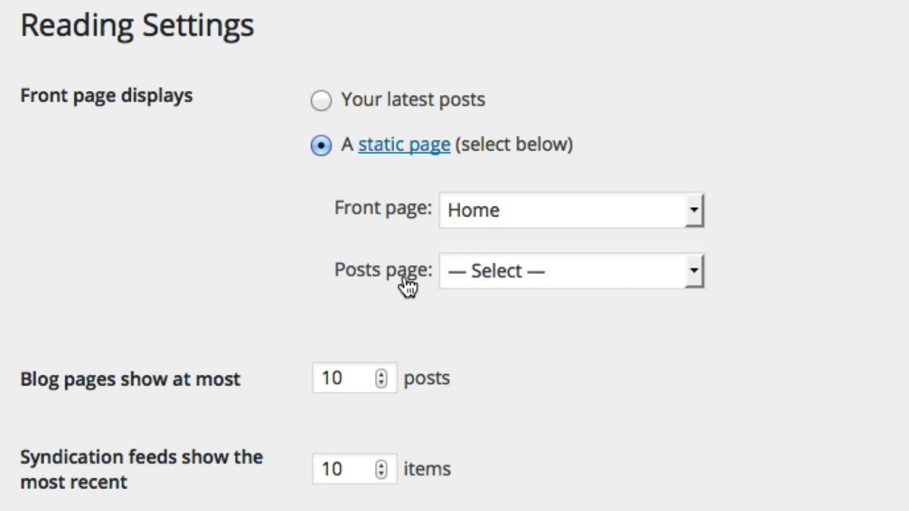
Step: Choose Blog as the posts page in the Posts page dropdown
left_click(615, 272)
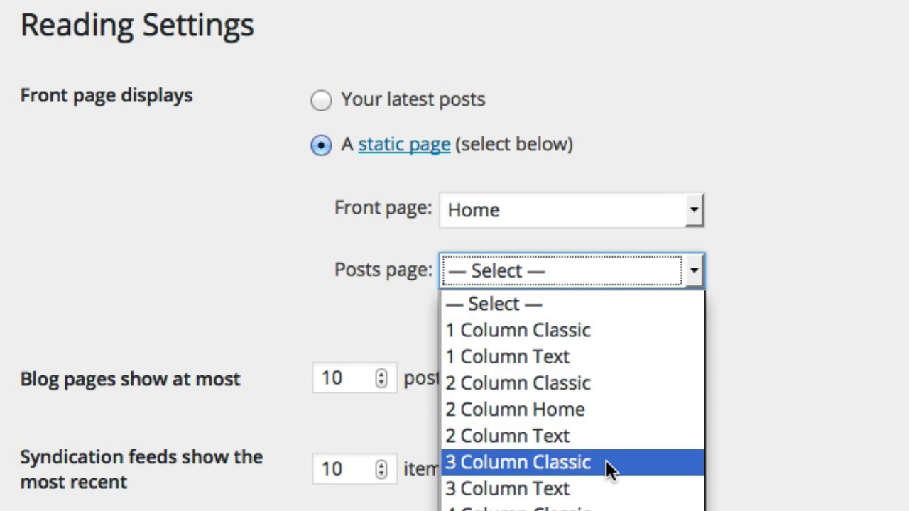
key("b")
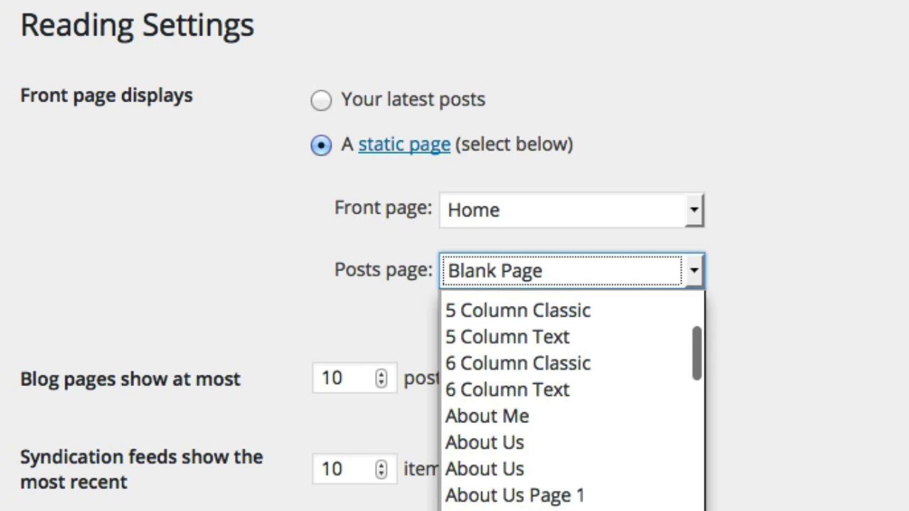
key("Down")
key("Return")
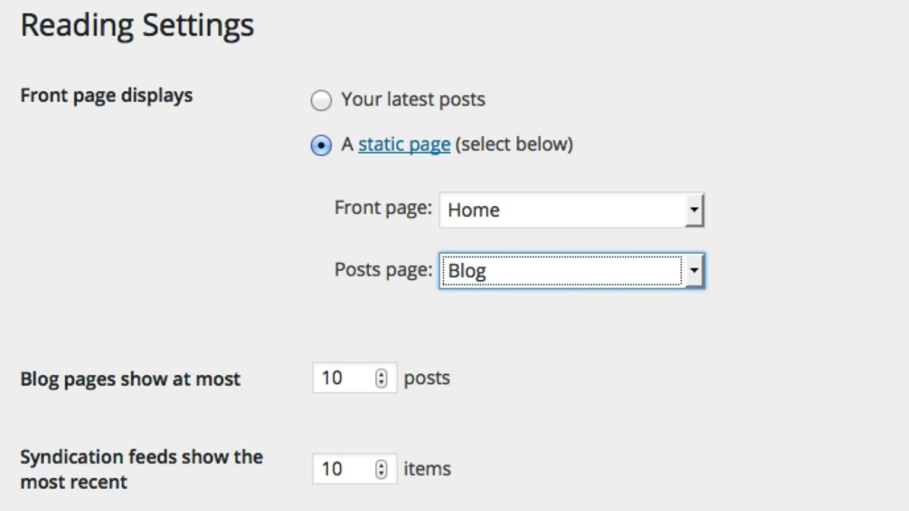
left_click(625, 436)
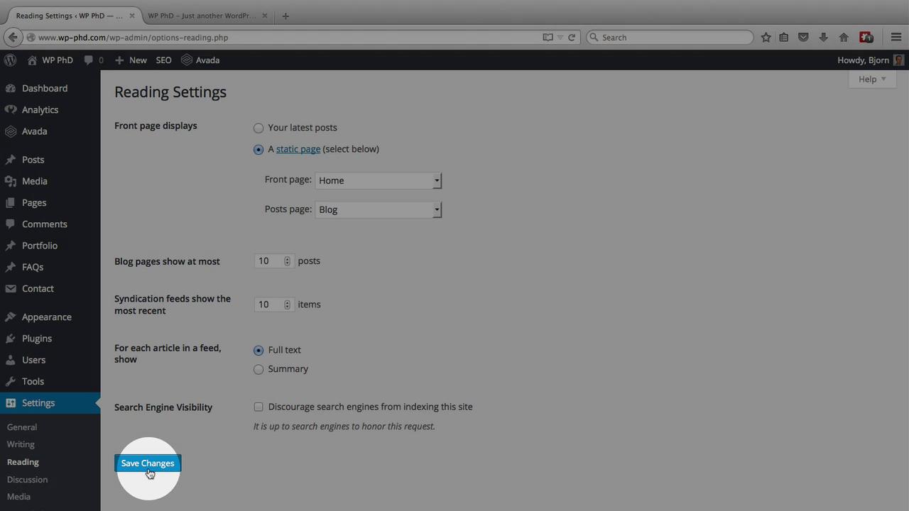
Step: Save the reading settings and reload the live site to show the Home page's Avada Travel hero
left_click(148, 466)
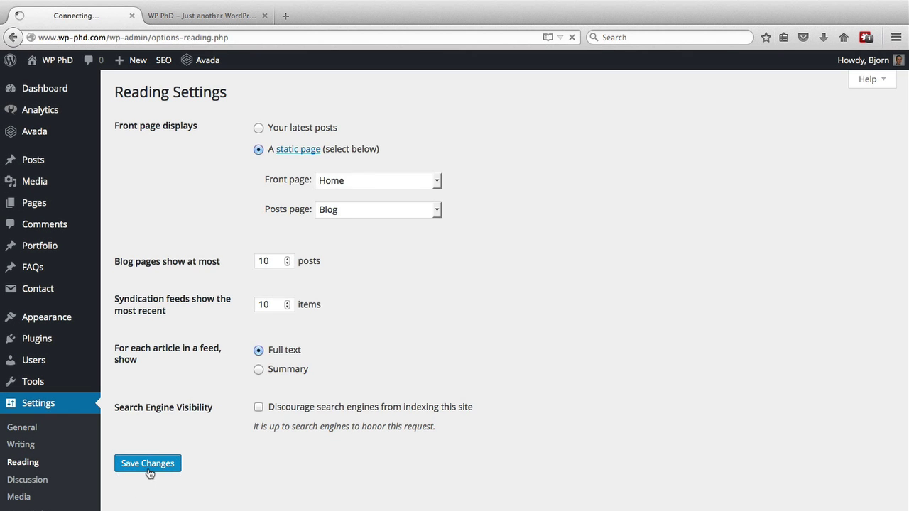
left_click(210, 20)
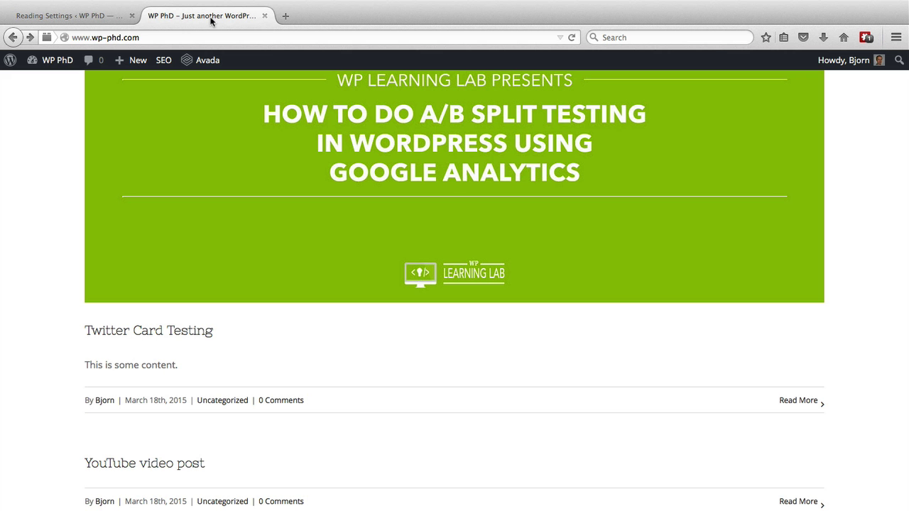
left_click(572, 37)
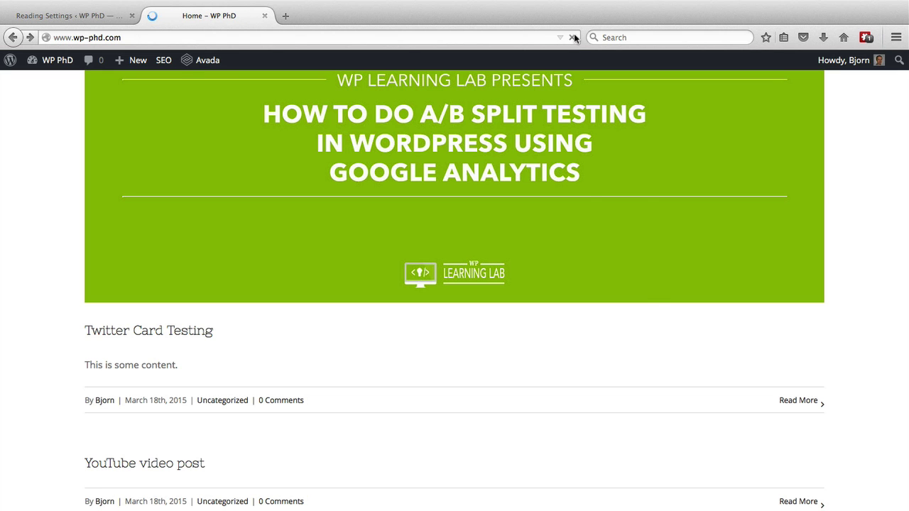
scroll(513, 179, "up", 5)
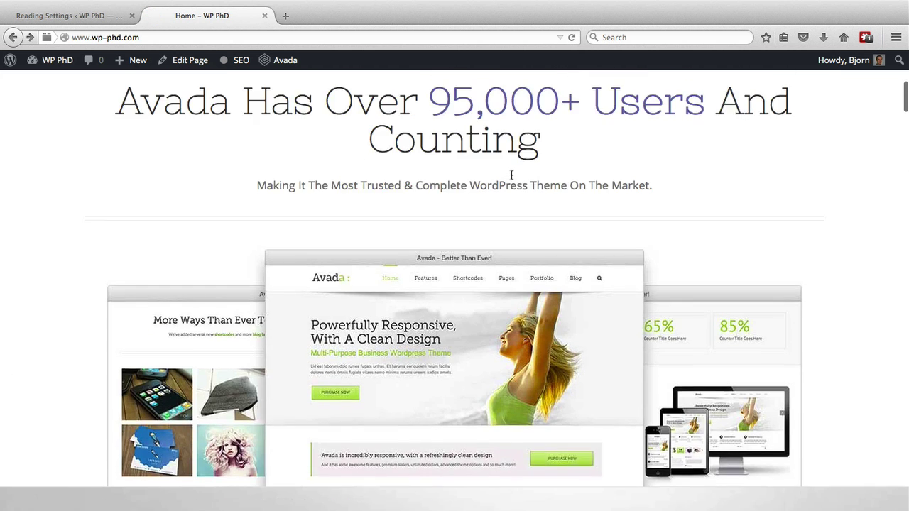
scroll(512, 179, "up", 5)
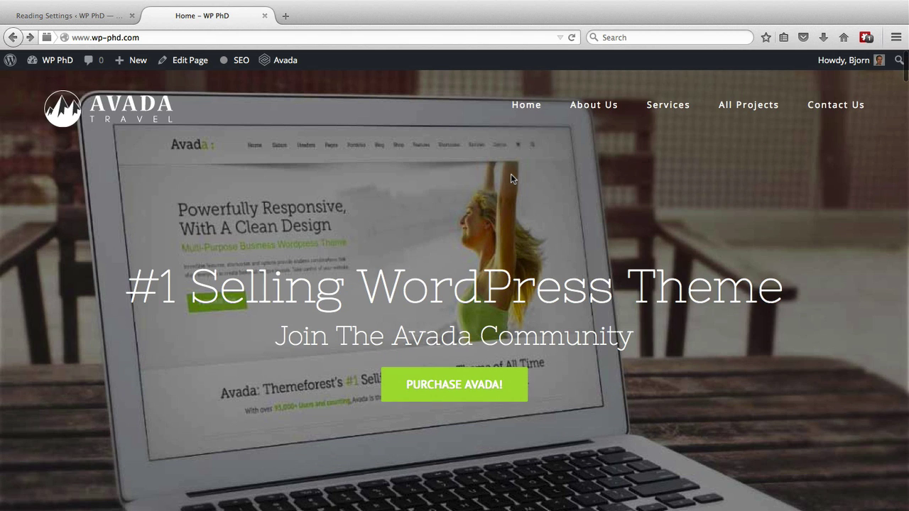
Step: Append /blog to the site address and scroll through the resulting Blog page
left_click(229, 37)
left_click(210, 37)
type("/blog")
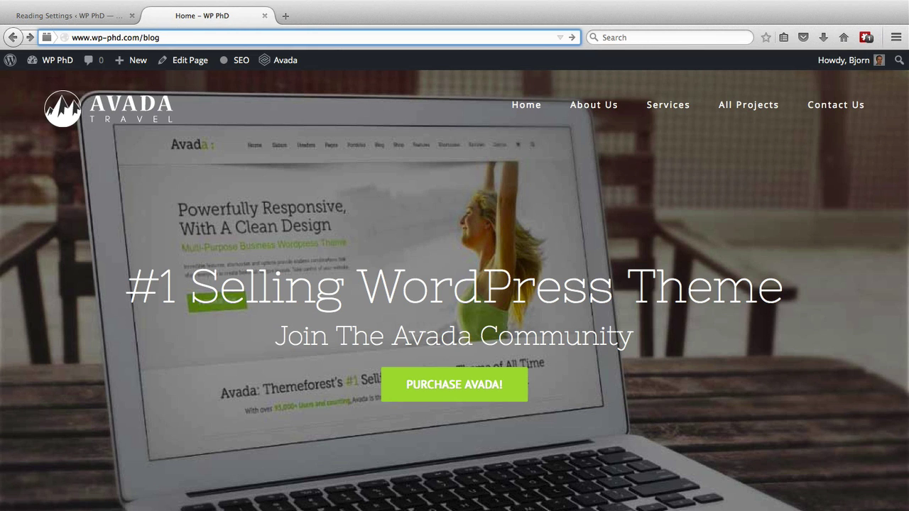
key("Return")
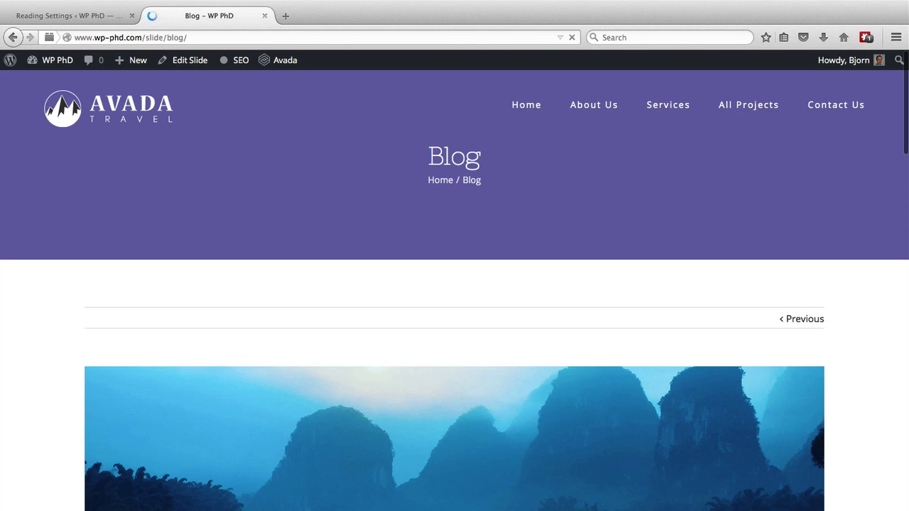
scroll(69, 263, "down", 5)
scroll(69, 264, "down", 3)
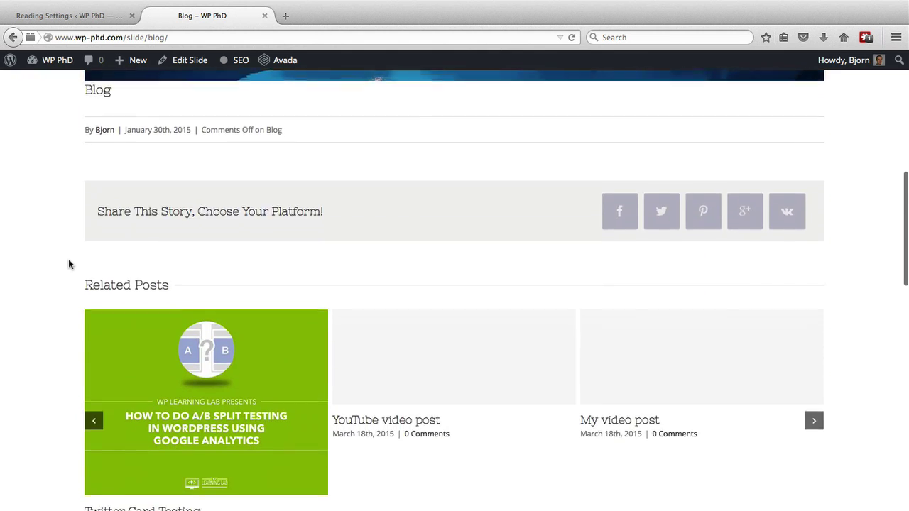